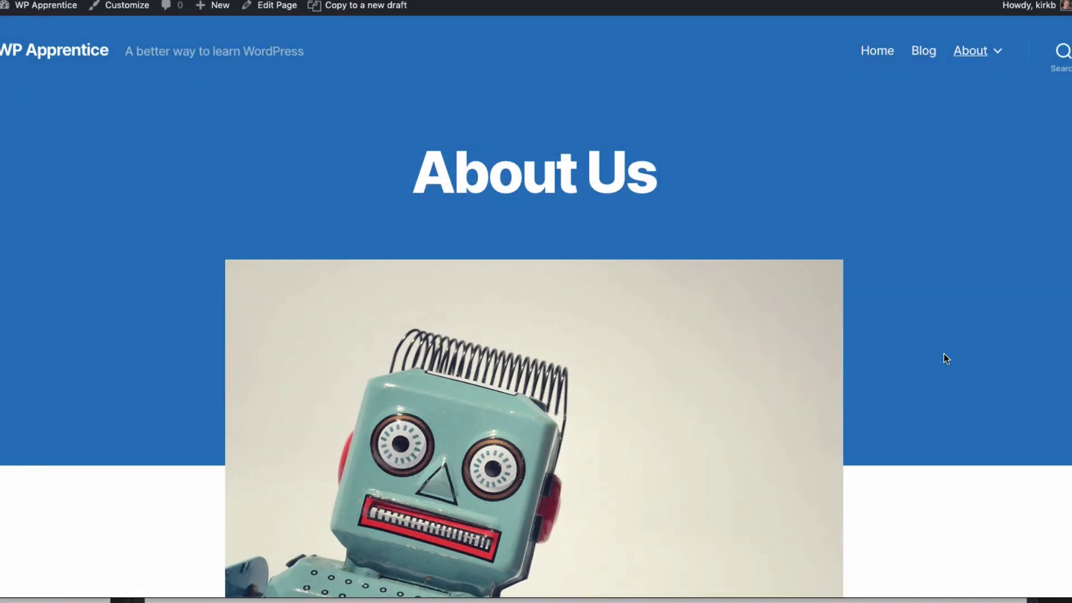
Step: Scroll down through the About Us page of the WP Apprentice site
scroll(946, 359, down, 3)
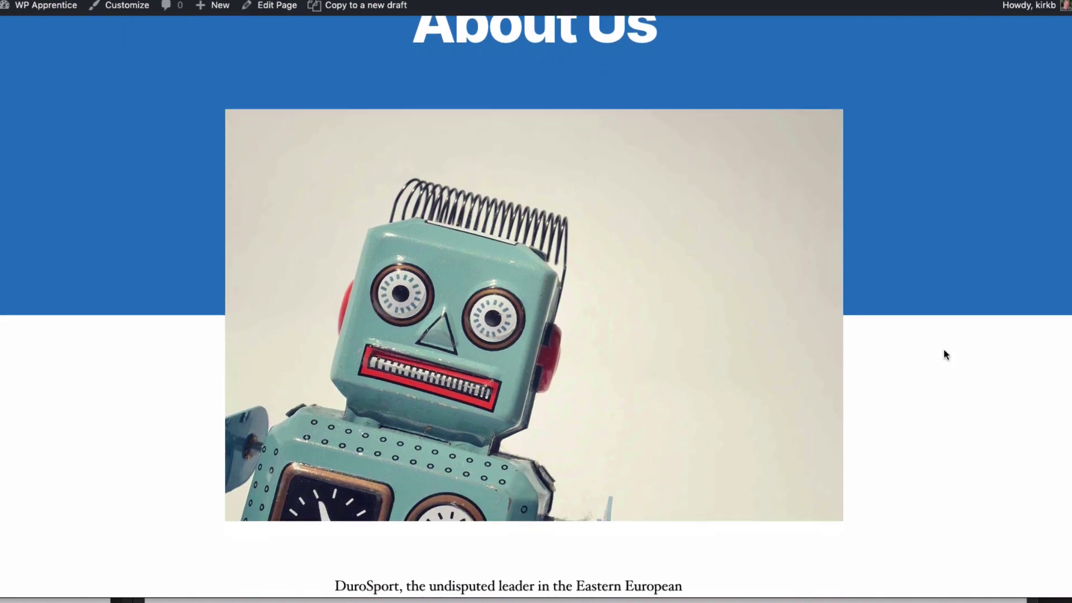
scroll(946, 355, down, 2)
scroll(945, 355, down, 2)
scroll(946, 355, down, 1)
scroll(945, 355, down, 2)
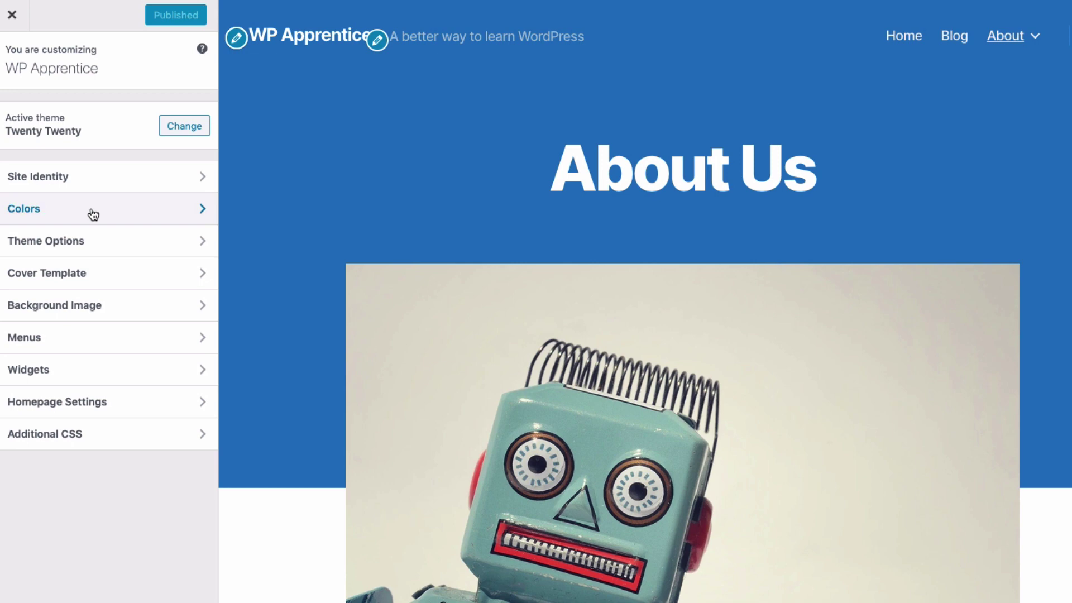
Step: In Colors, set the Header & Footer Background to brown with the colour picker
click(93, 215)
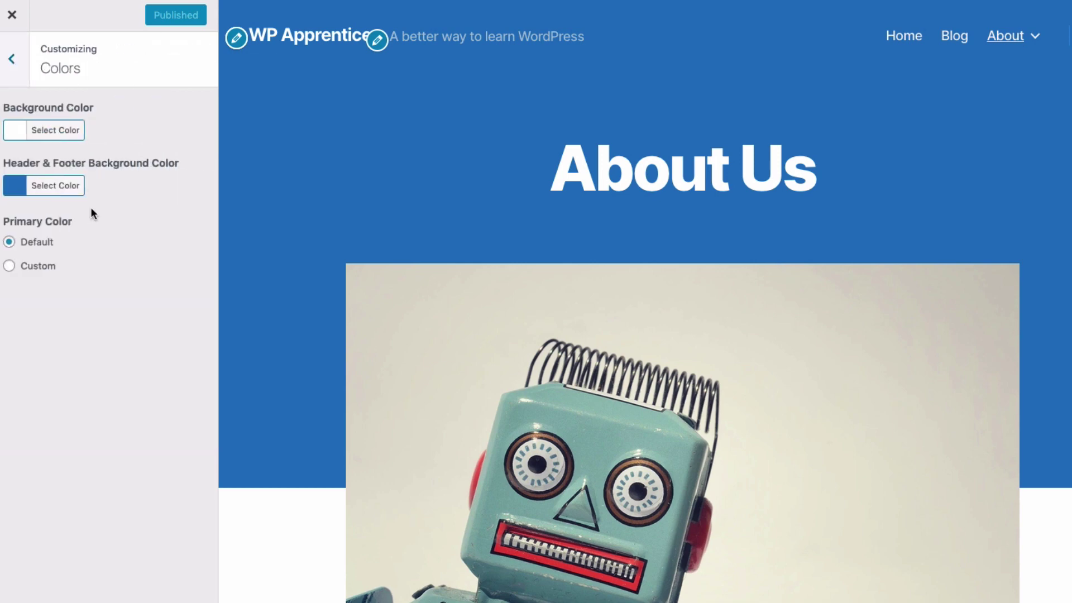
click(53, 190)
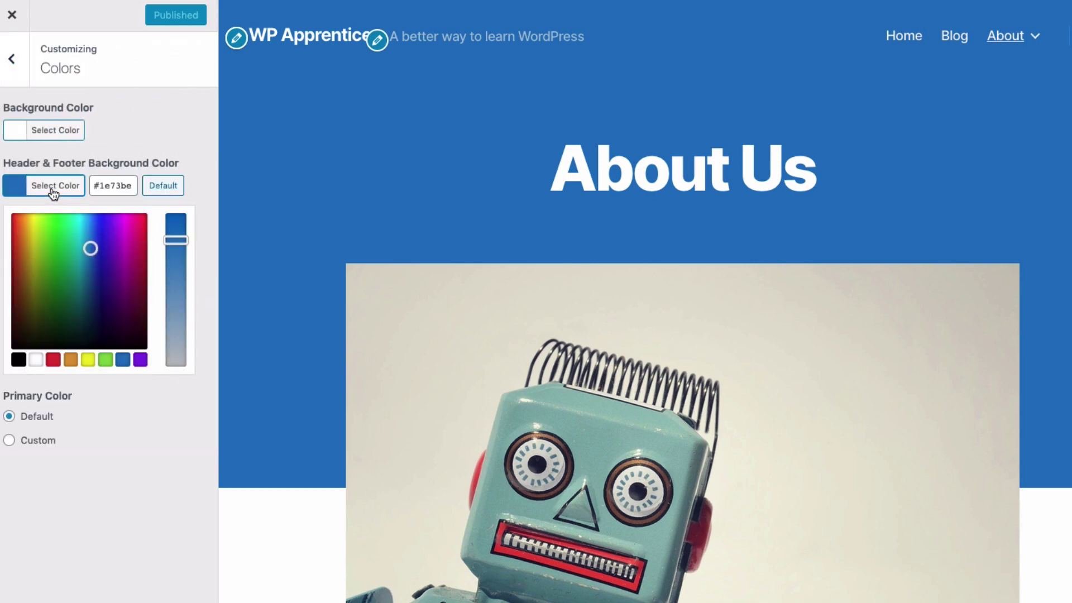
click(105, 361)
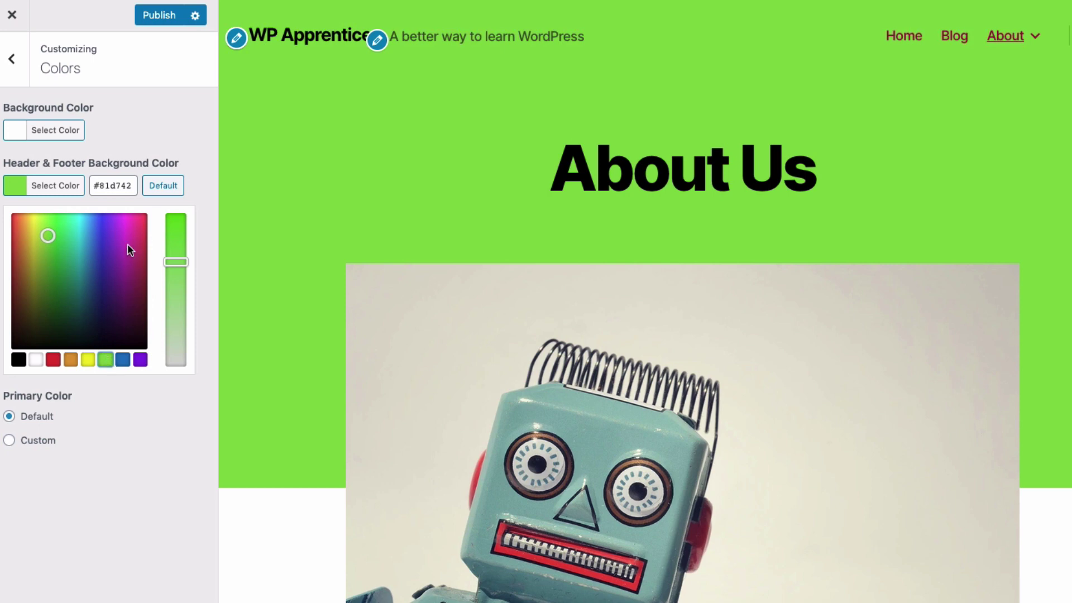
mouse_move(46, 235)
mouse_down()
mouse_move(55, 251)
mouse_move(62, 232)
mouse_move(29, 241)
mouse_move(21, 272)
mouse_up()
Step: Try yellow and teal page backgrounds, reset to Default, then make the custom primary colour blue
click(54, 131)
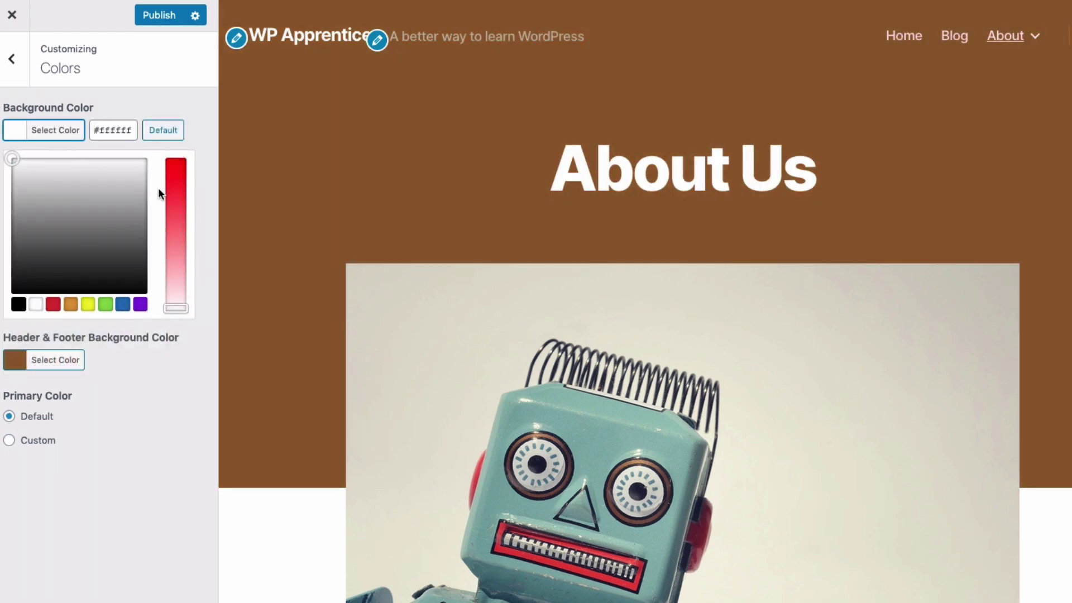
scroll(269, 561, down, 5)
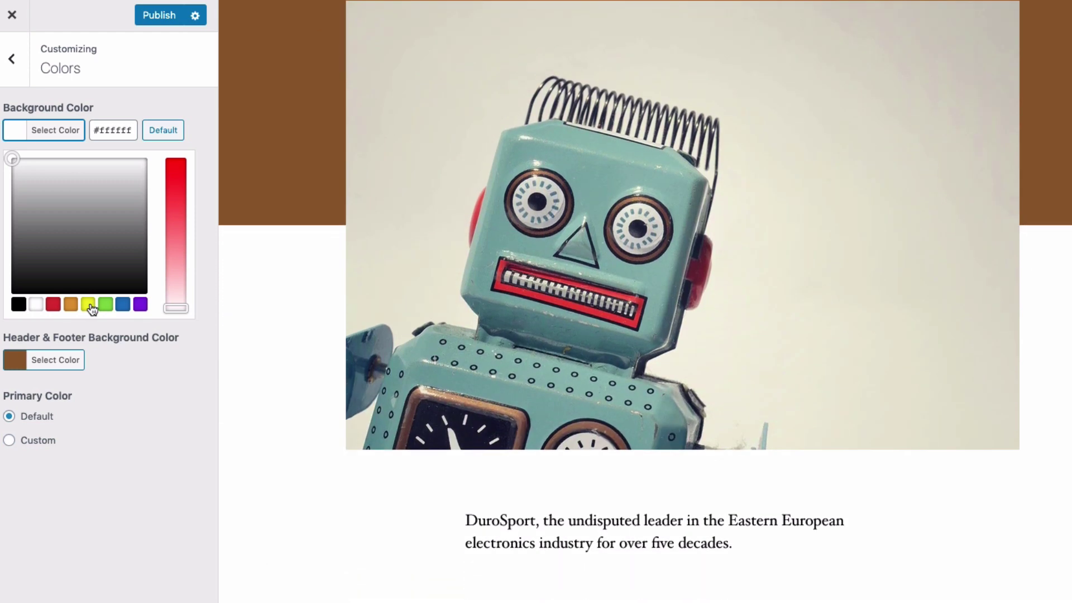
click(89, 306)
drag(39, 174, 77, 180)
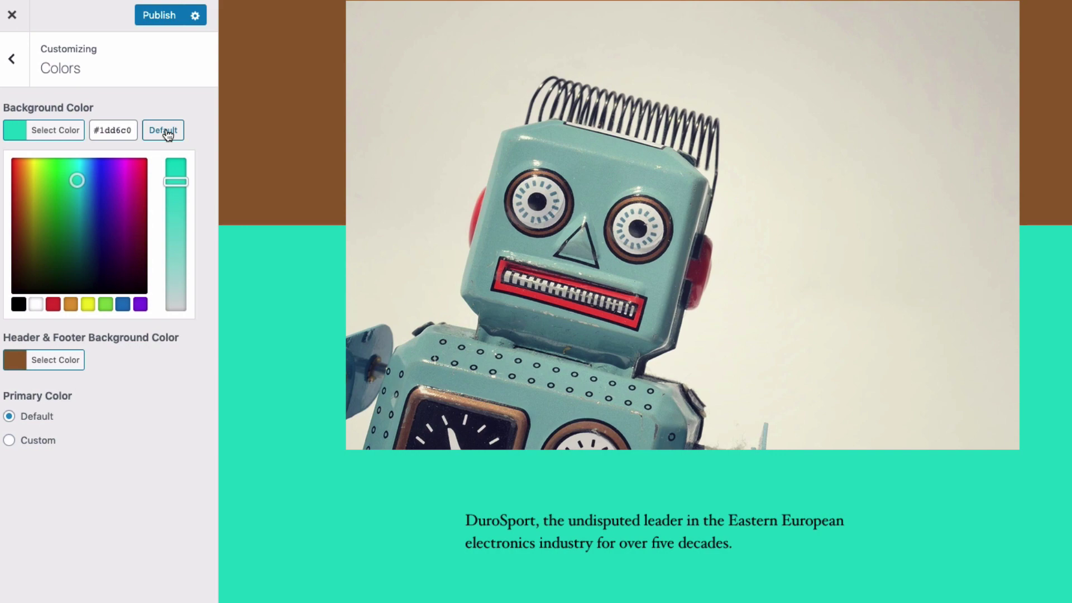
click(167, 134)
click(8, 266)
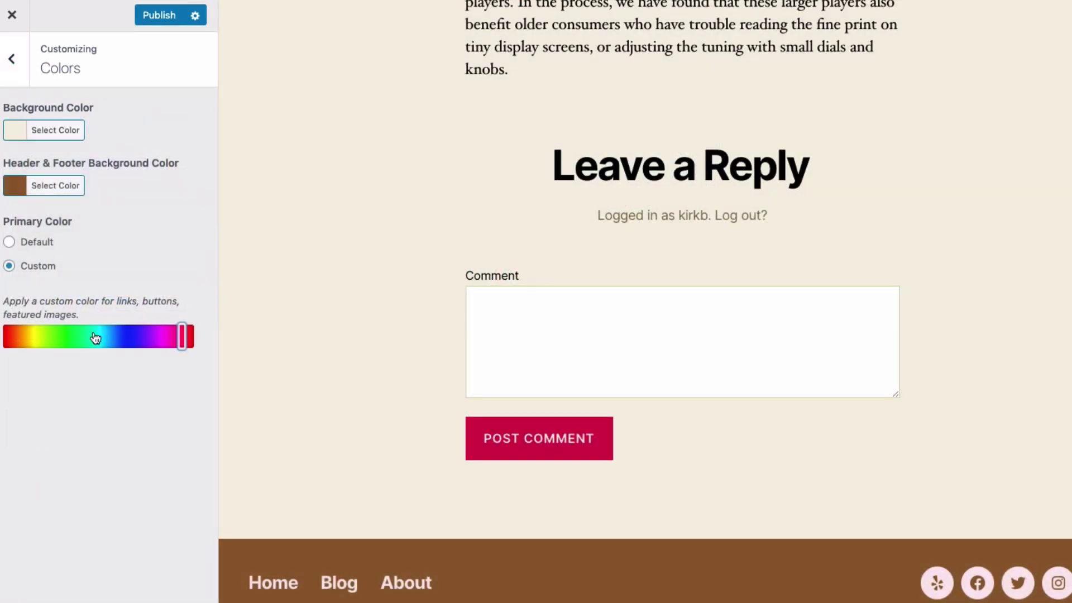
mouse_move(181, 336)
mouse_down()
mouse_move(106, 342)
mouse_move(145, 339)
mouse_up()
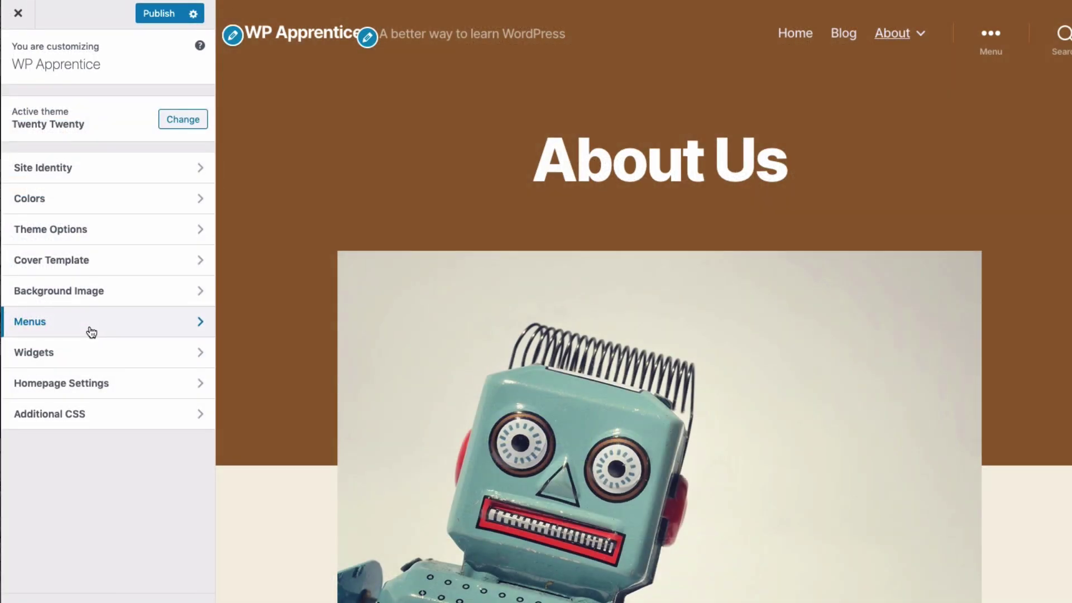
Step: Show all menu locations, keeping Main Menu on Desktop Horizontal and Desktop Expanded menus
click(92, 332)
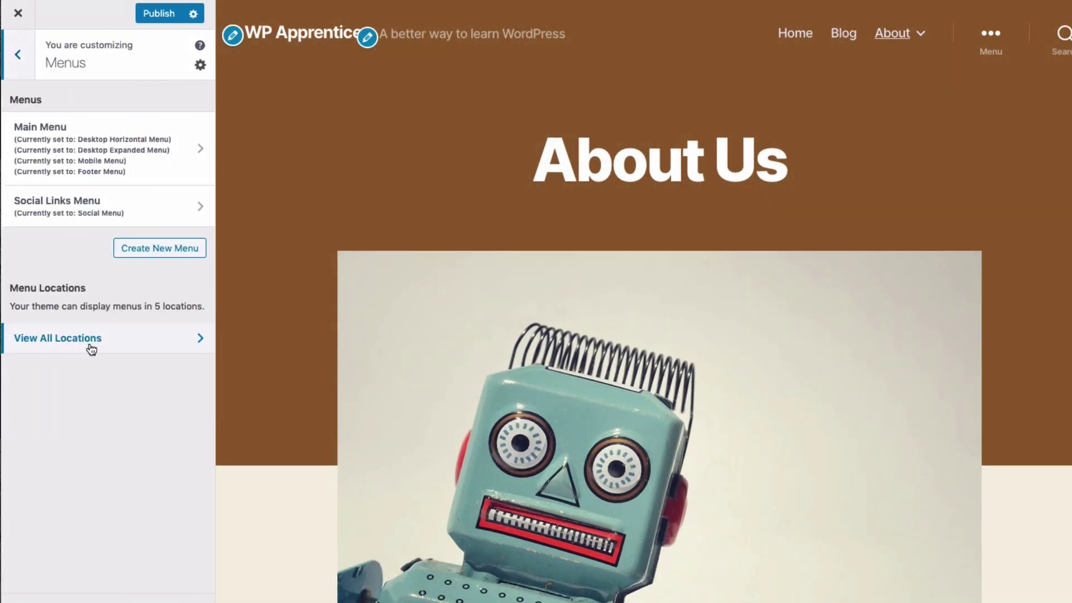
click(92, 339)
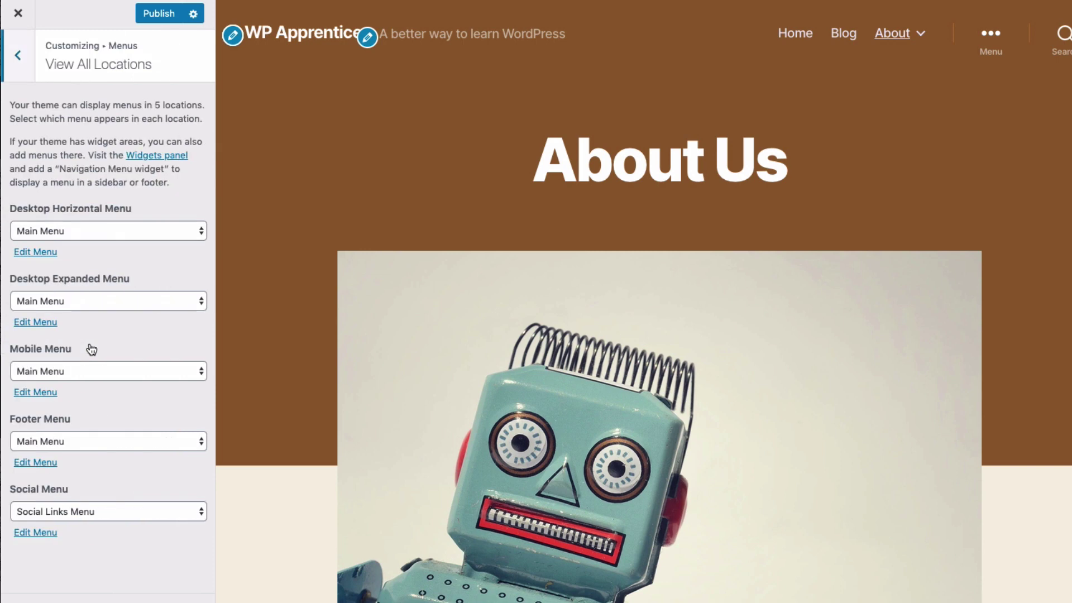
click(116, 230)
click(115, 230)
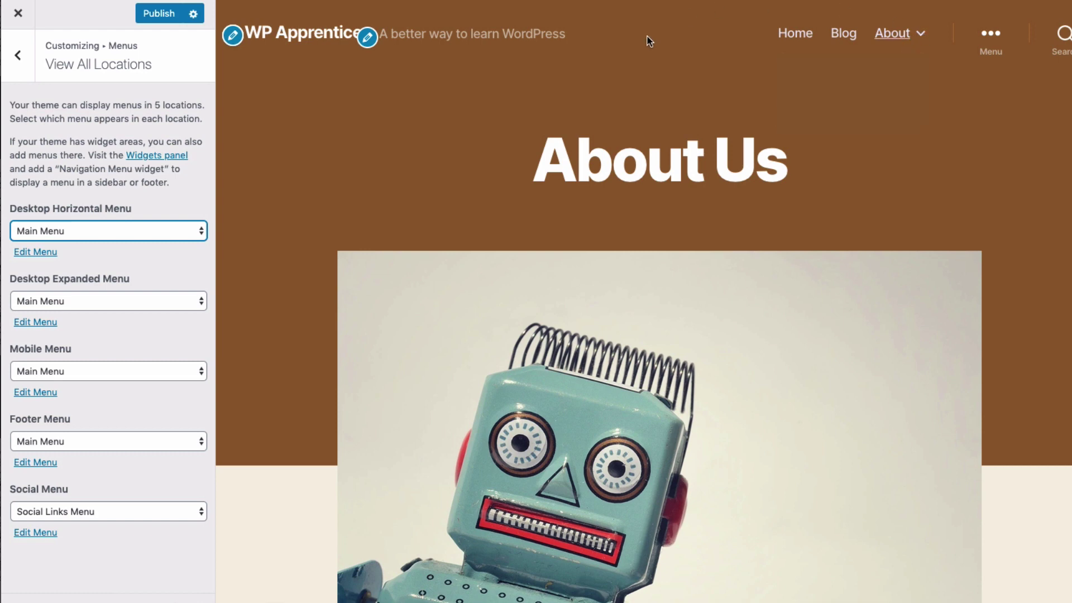
click(104, 301)
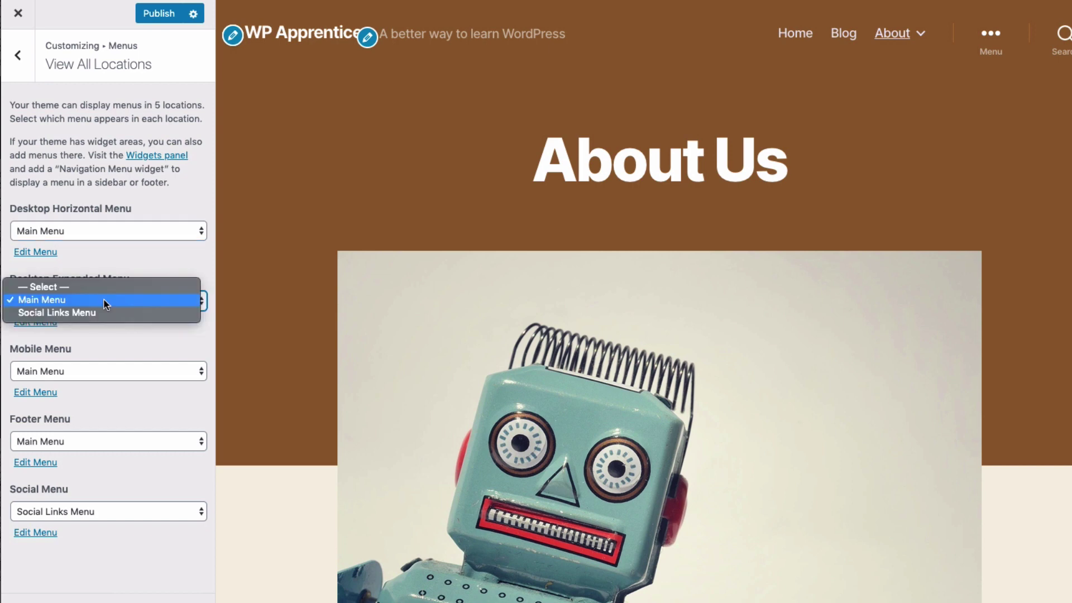
click(103, 301)
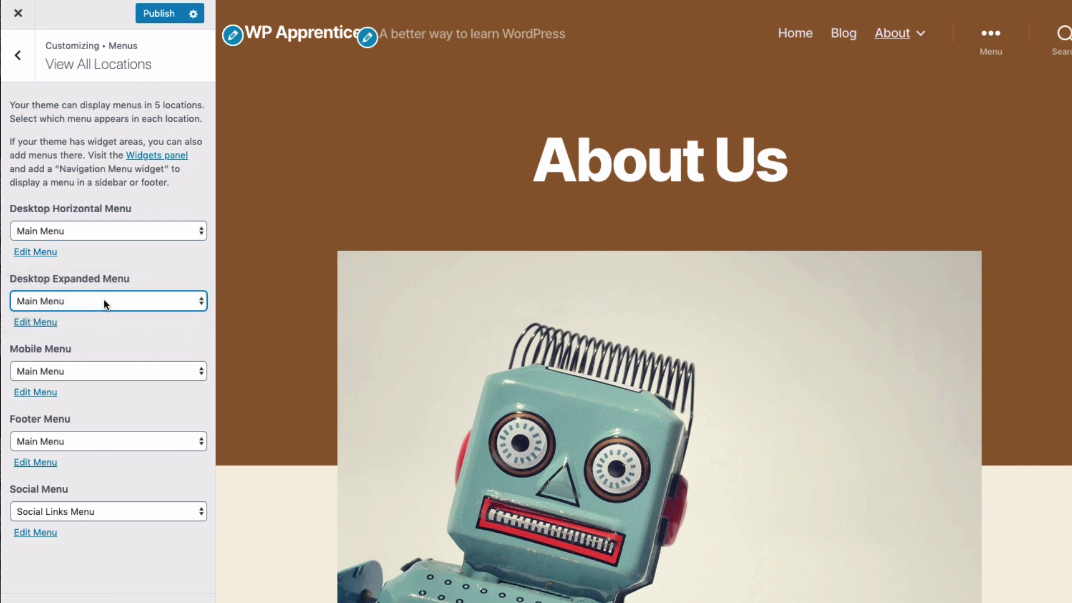
Step: Preview the expanded navigation panel, toggling the About submenu, then close it
click(992, 38)
click(1046, 204)
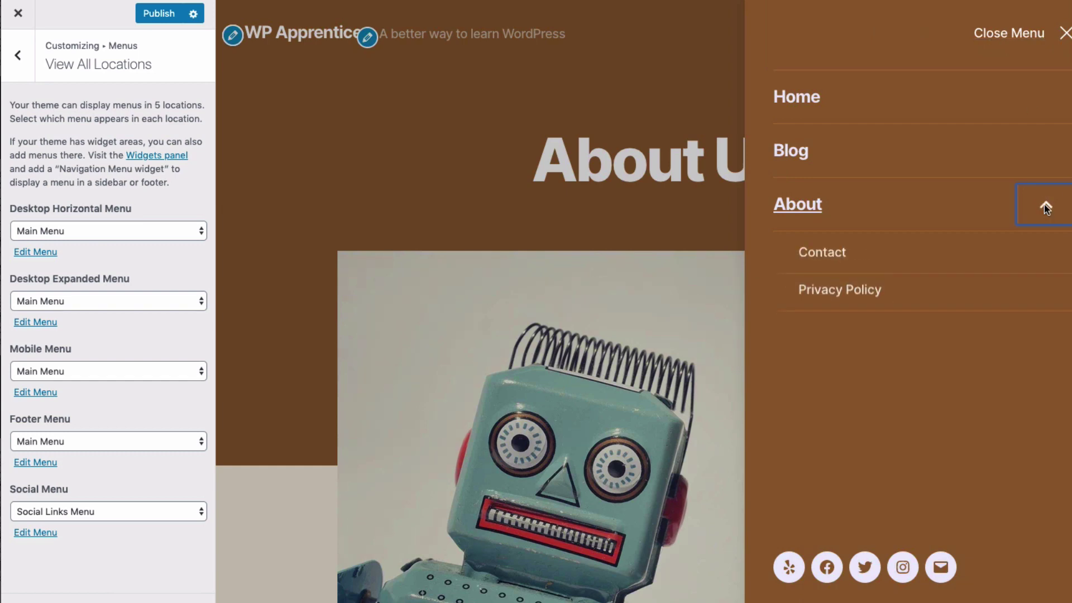
click(1045, 204)
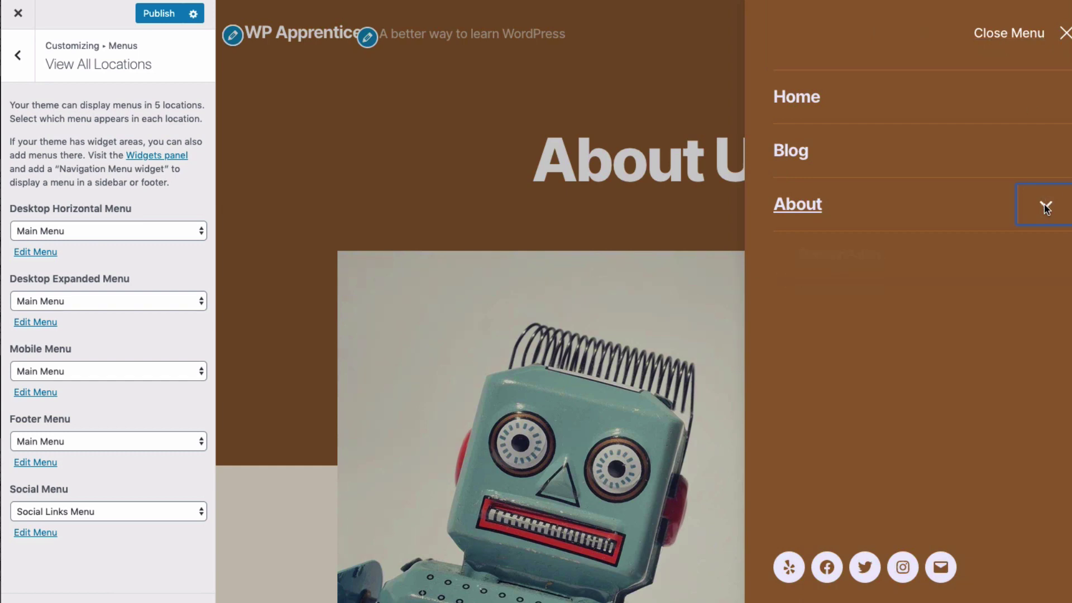
click(1067, 38)
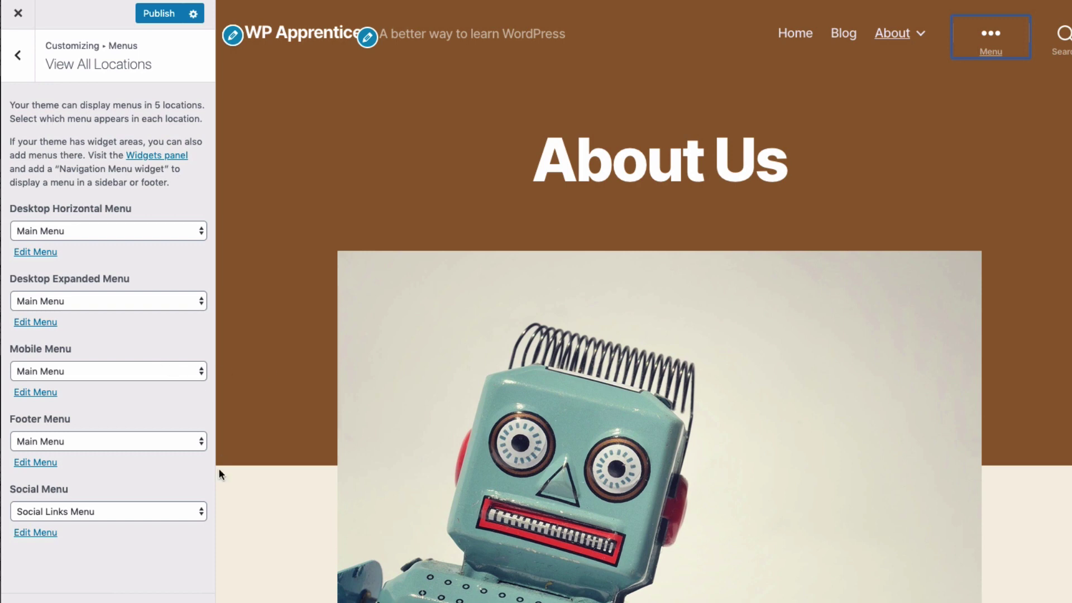
click(169, 587)
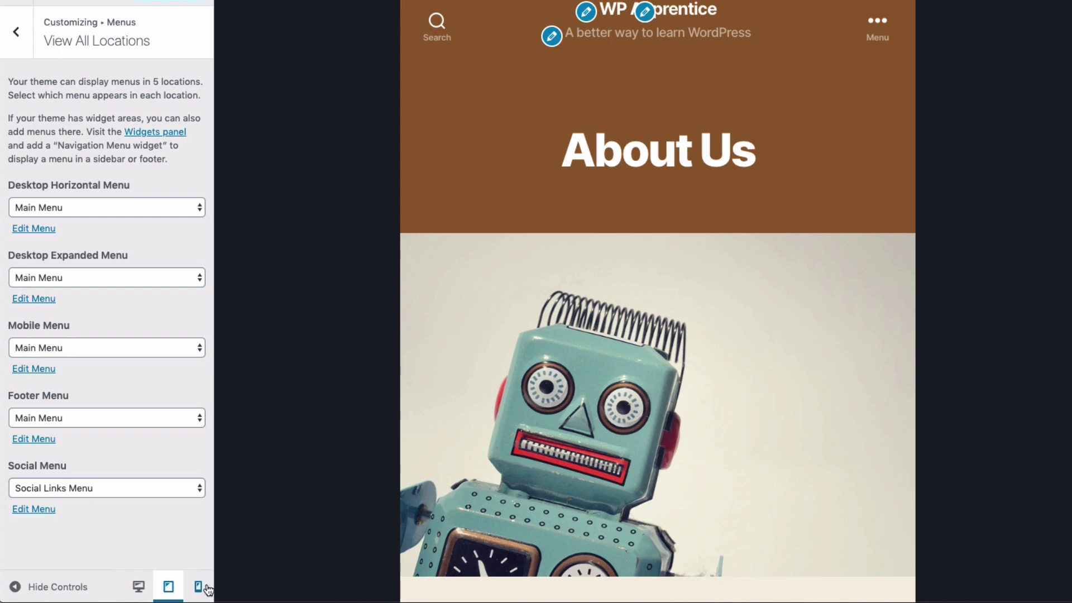
click(198, 586)
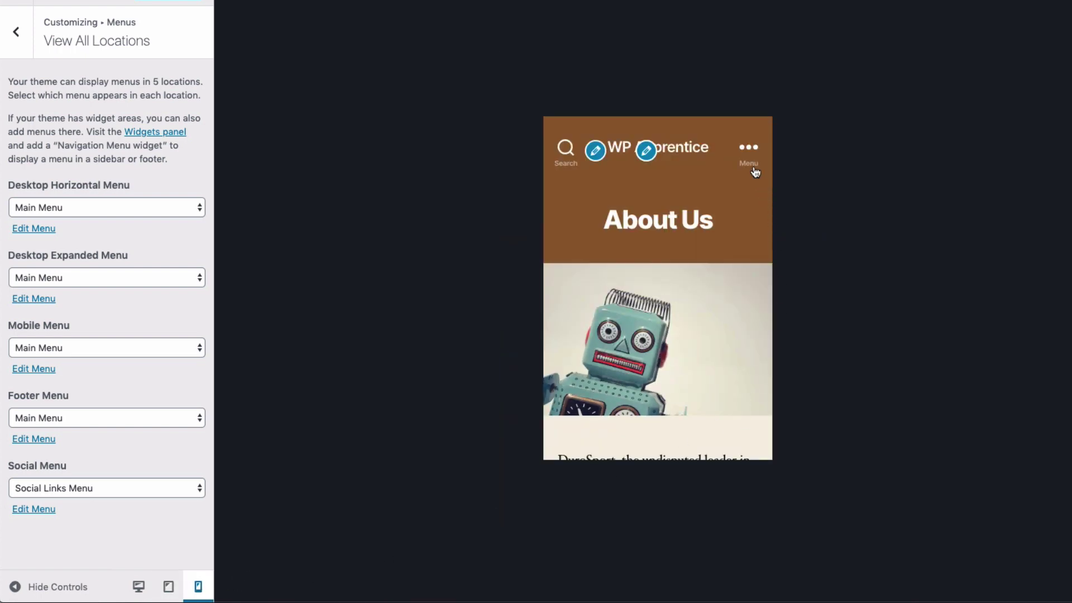
click(751, 151)
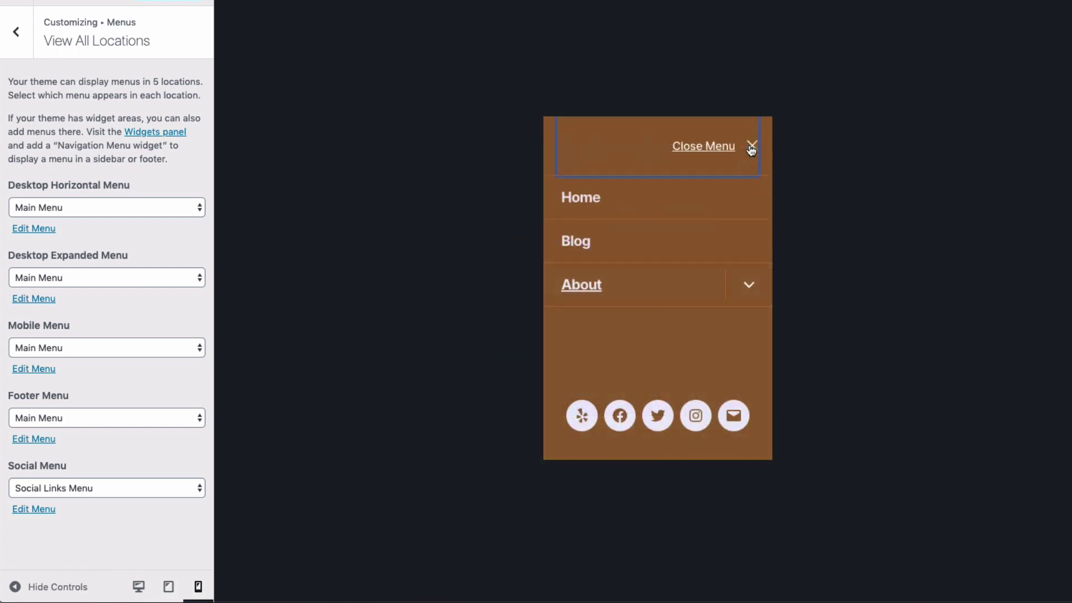
click(756, 296)
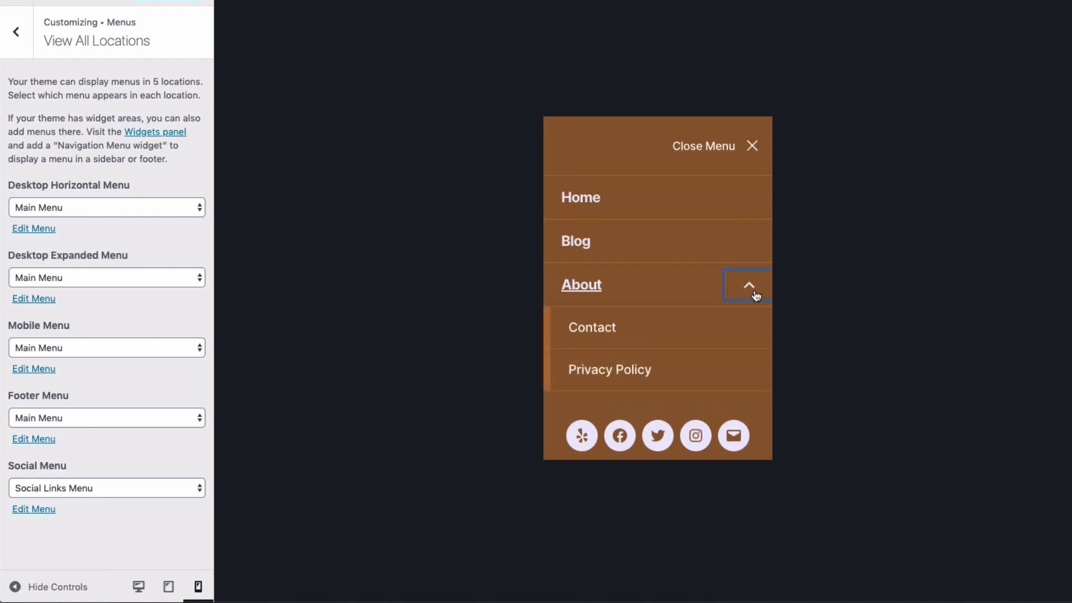
click(756, 296)
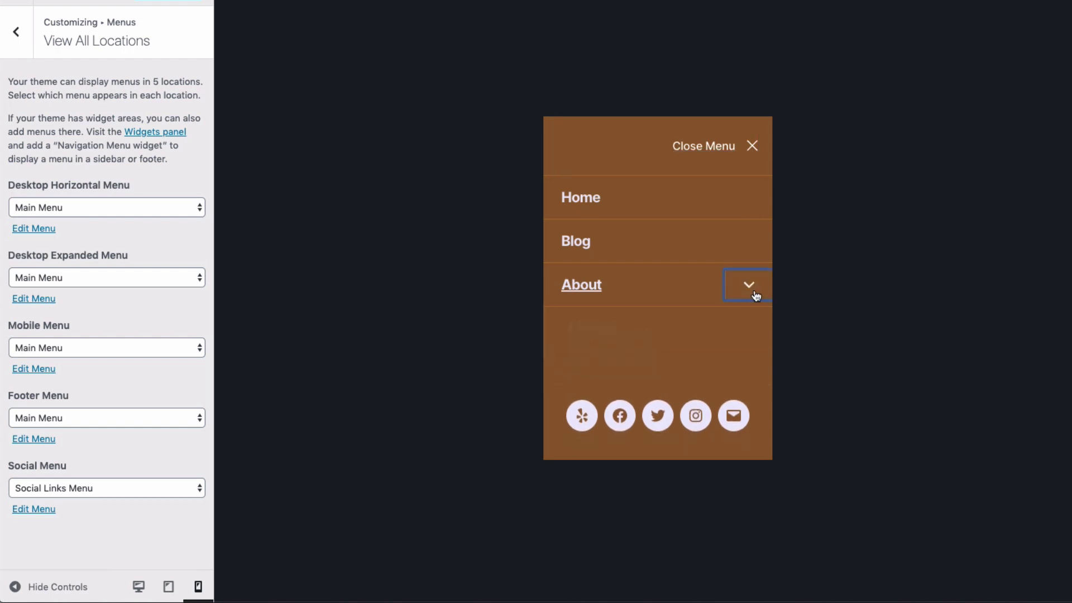
click(753, 150)
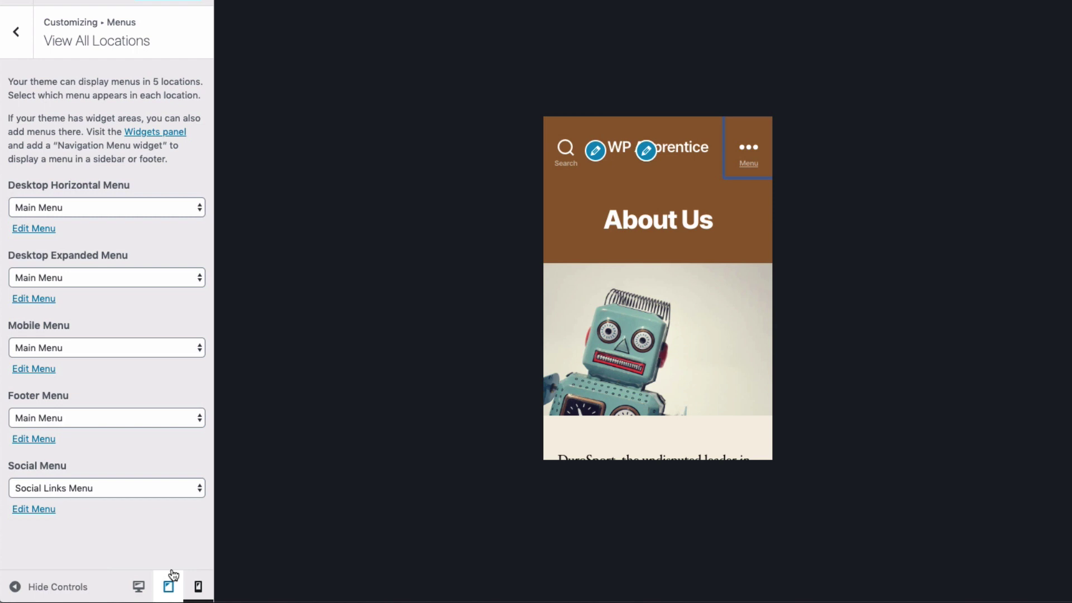
click(138, 586)
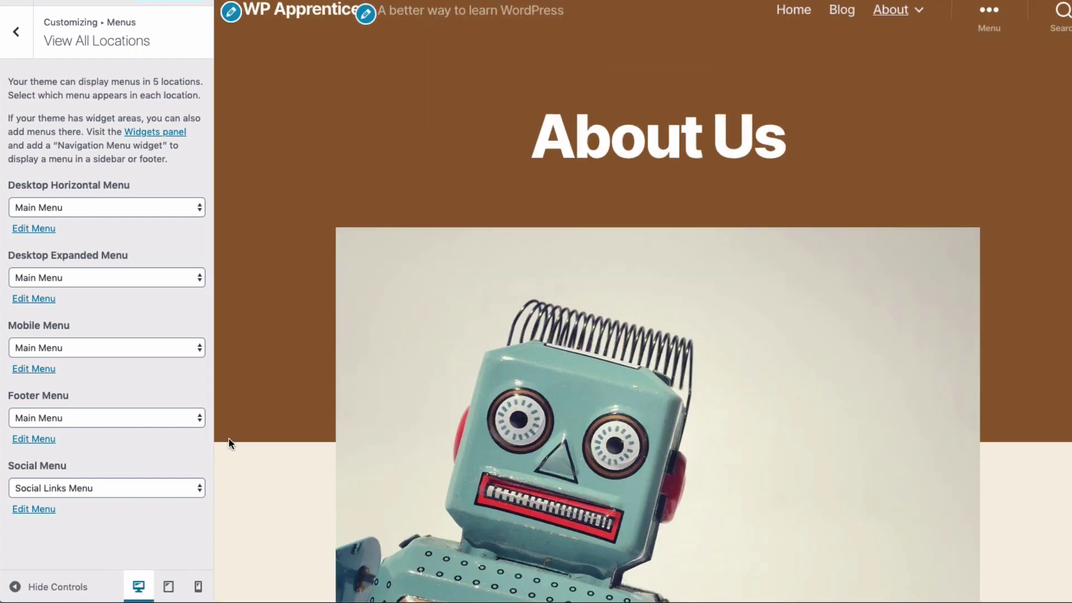
click(167, 417)
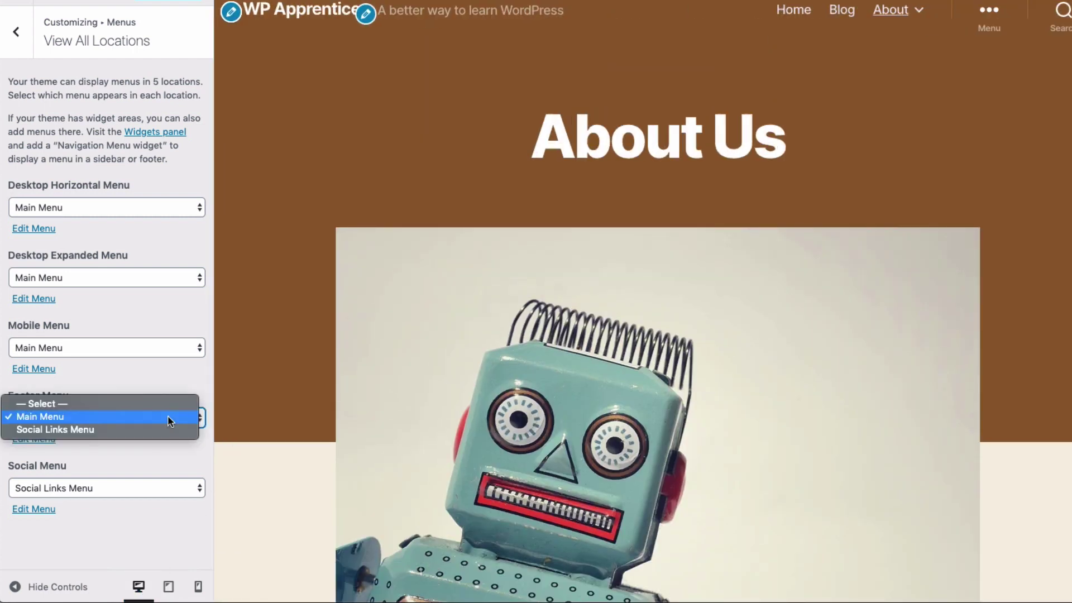
click(170, 420)
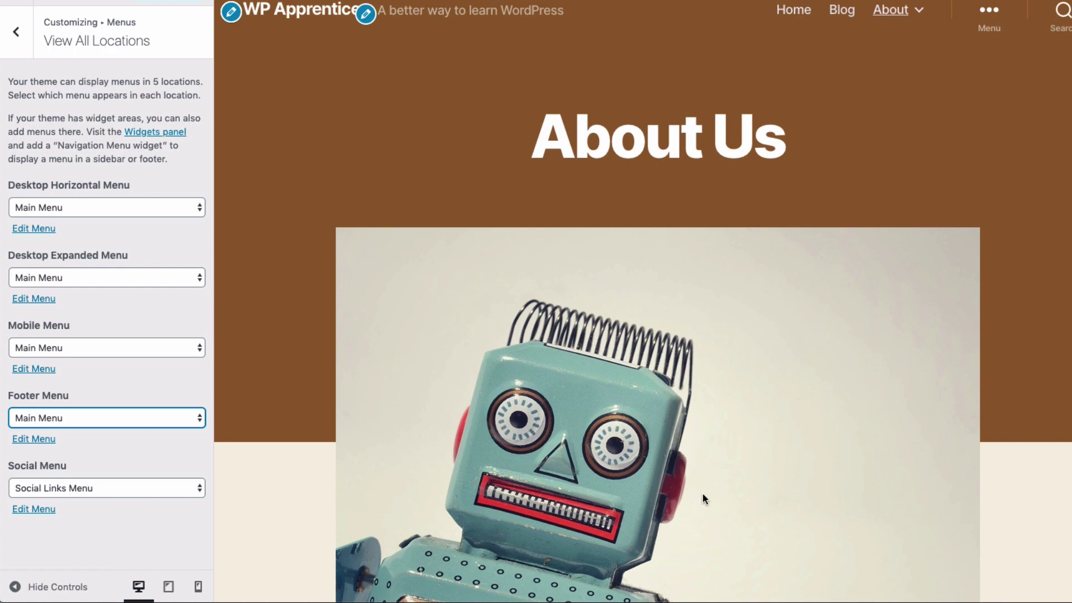
scroll(1021, 485, down, 5)
scroll(1021, 485, down, 5)
scroll(1022, 486, down, 15)
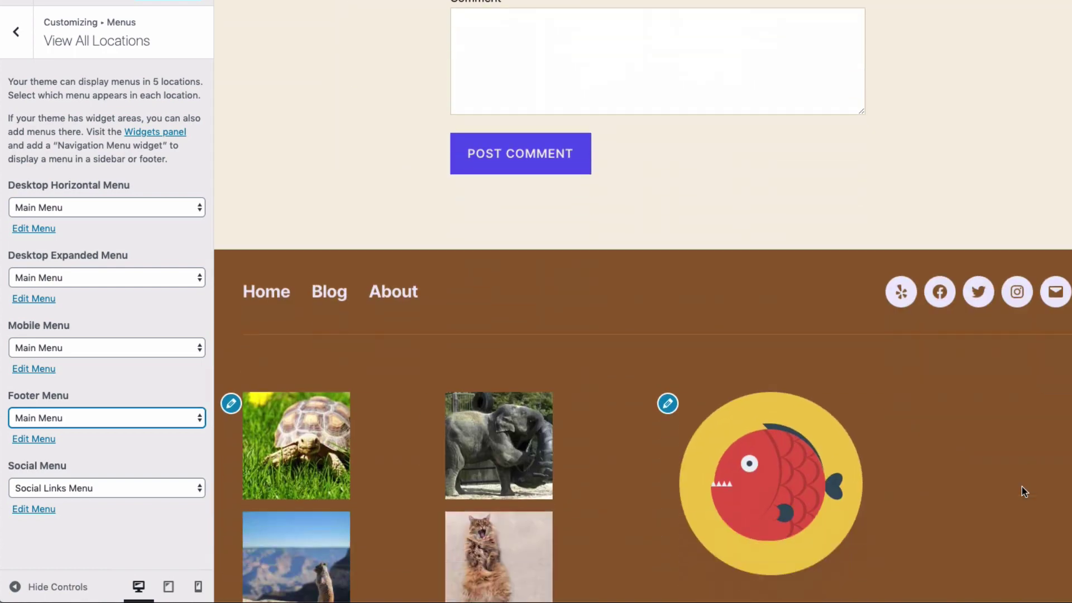
scroll(1022, 492, down, 1)
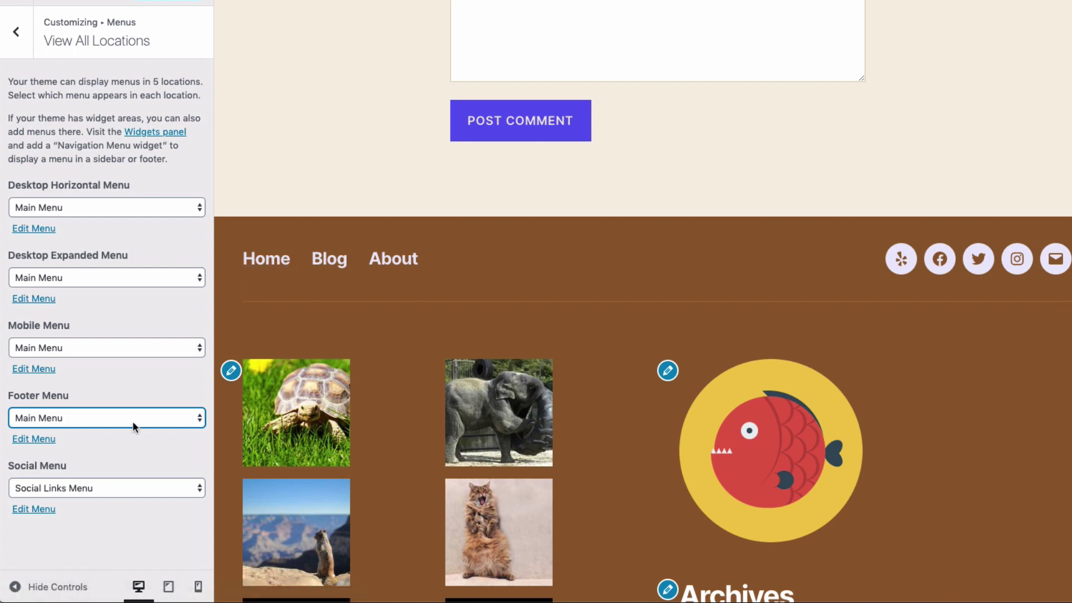
click(136, 484)
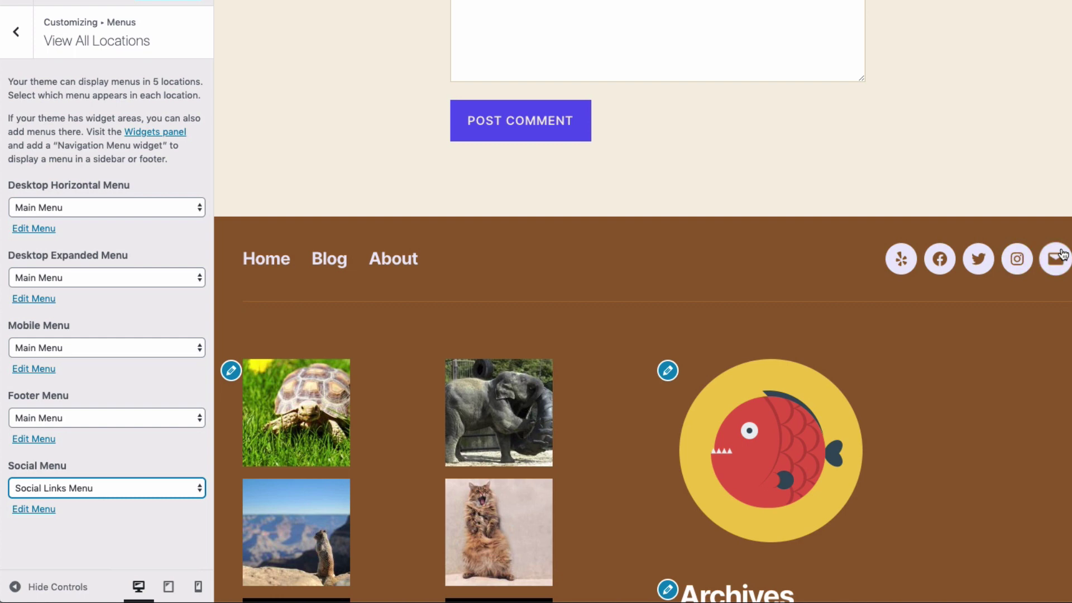
Step: Add a 'Facebook' custom link (facebook.com/) to the Social Links Menu
click(22, 514)
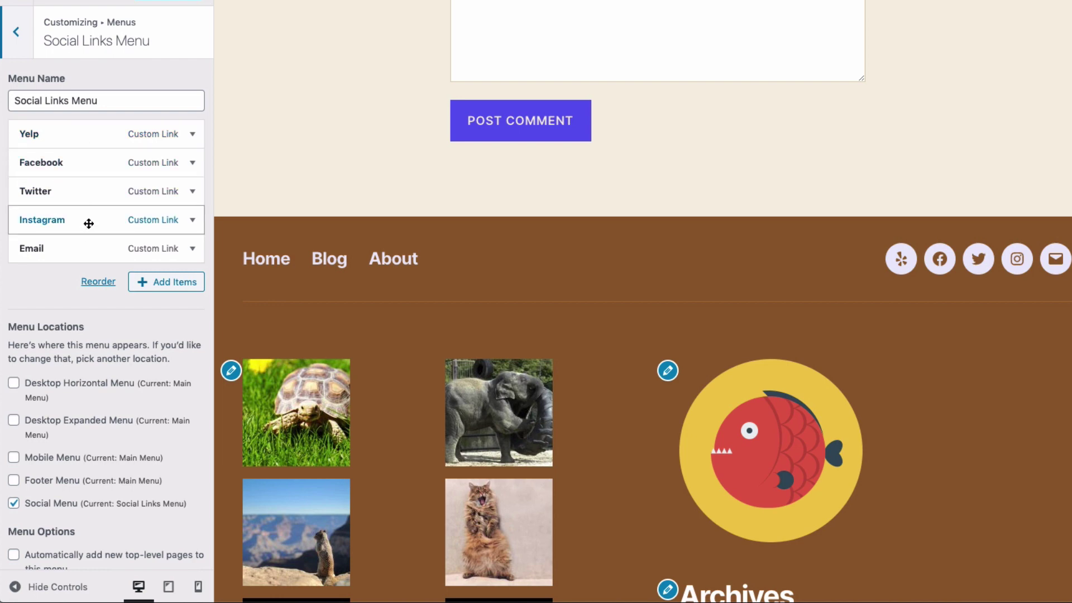
click(173, 291)
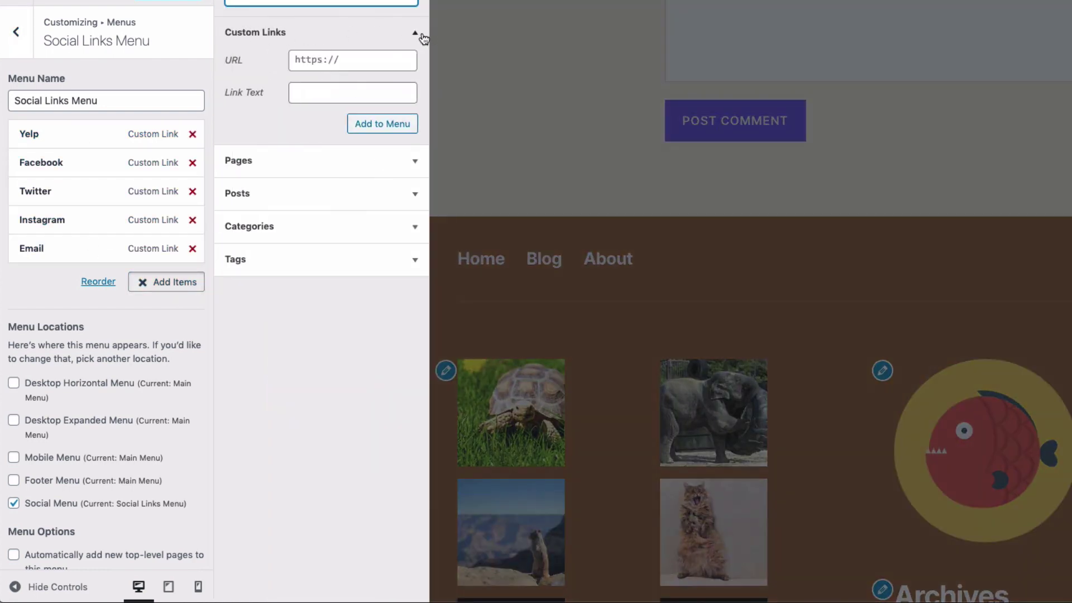
click(364, 58)
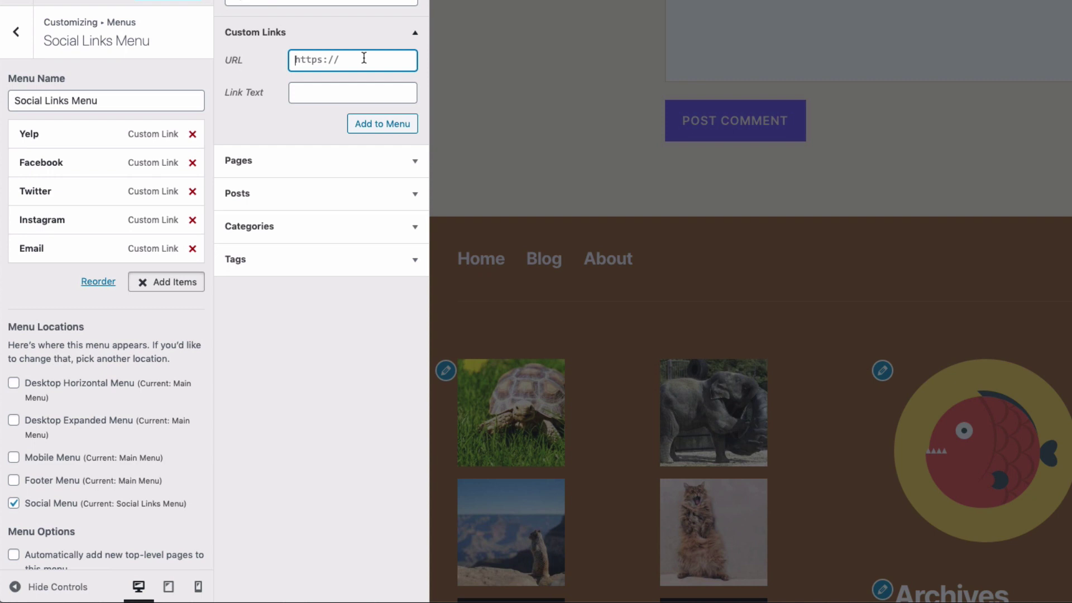
text(facebook.com/)
key(Tab)
text(Facebook)
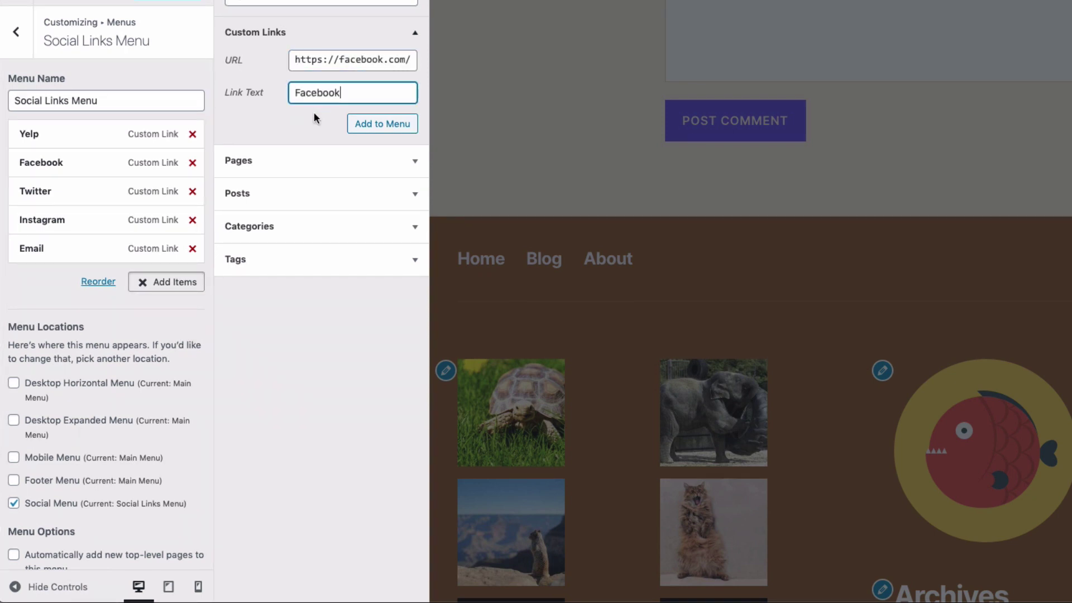
click(367, 126)
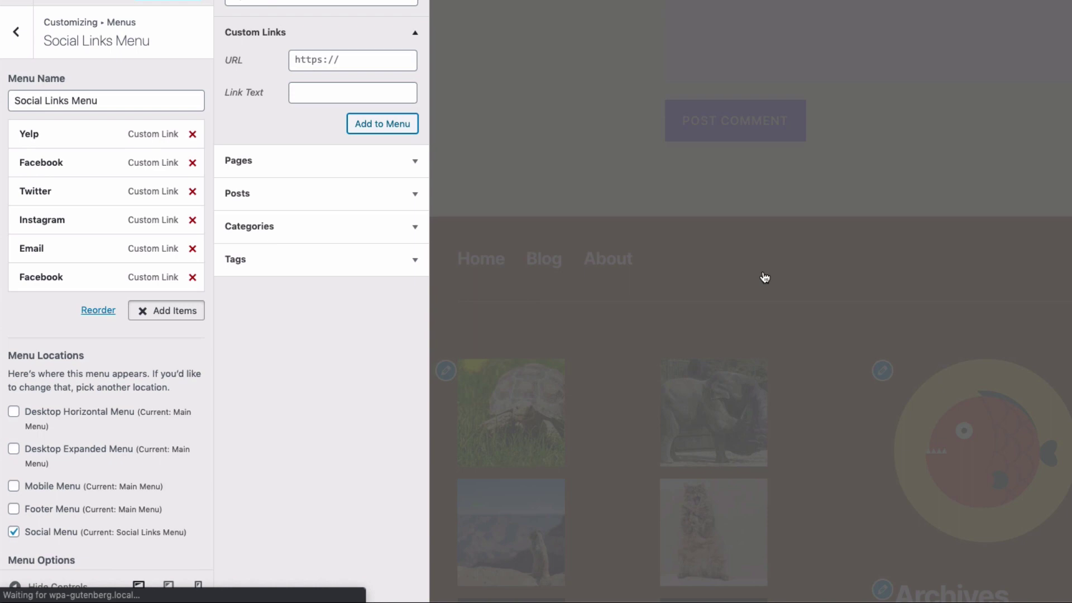
click(763, 277)
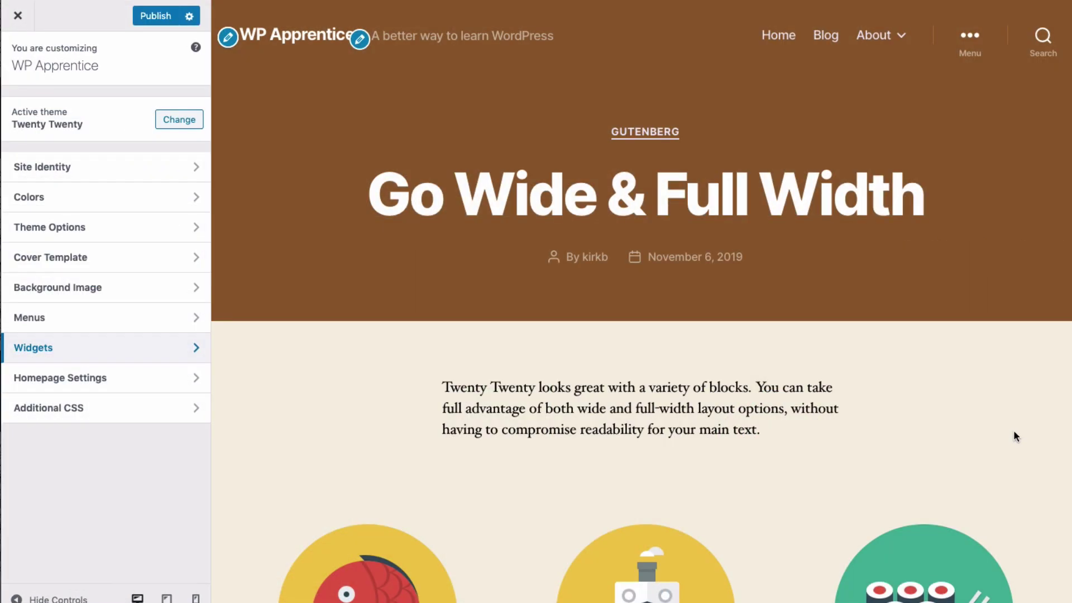
Step: Scroll the preview down to the footer's photo gallery, fish image and Archives list
scroll(1014, 435, down, 1)
scroll(1015, 438, down, 2)
scroll(1015, 440, down, 4)
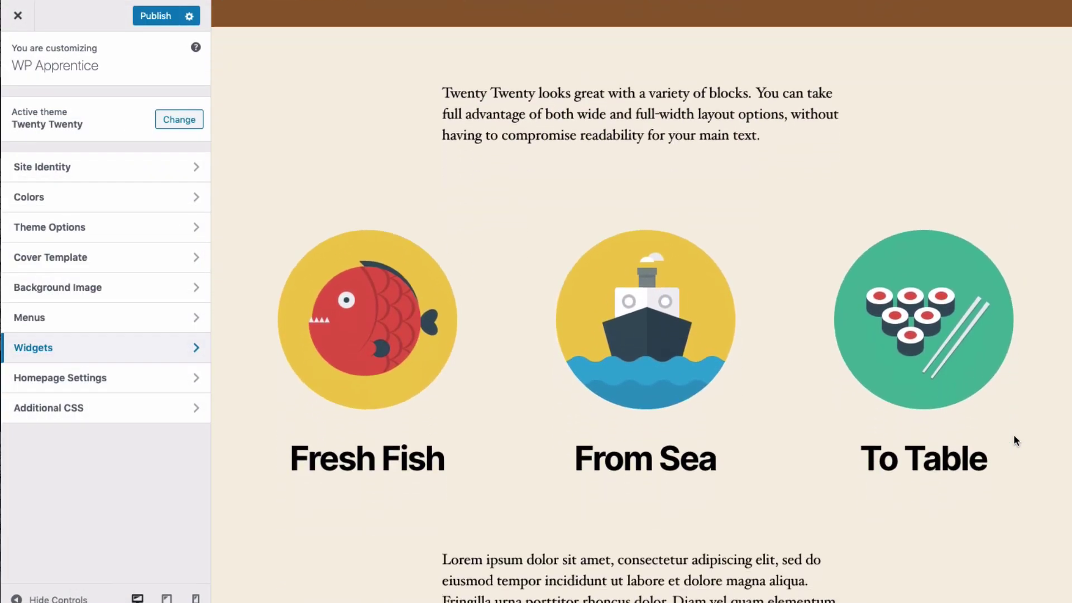
scroll(1013, 437, down, 2)
scroll(1014, 436, down, 1)
scroll(1014, 436, down, 2)
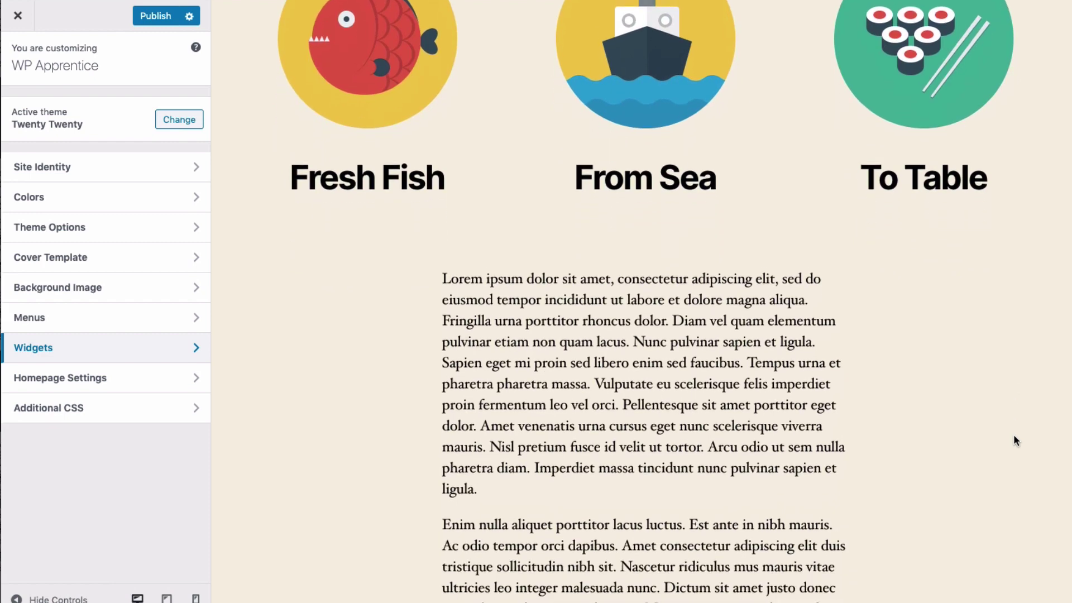
scroll(1013, 436, down, 1)
scroll(1013, 436, down, 3)
scroll(1014, 436, down, 2)
scroll(1013, 436, down, 2)
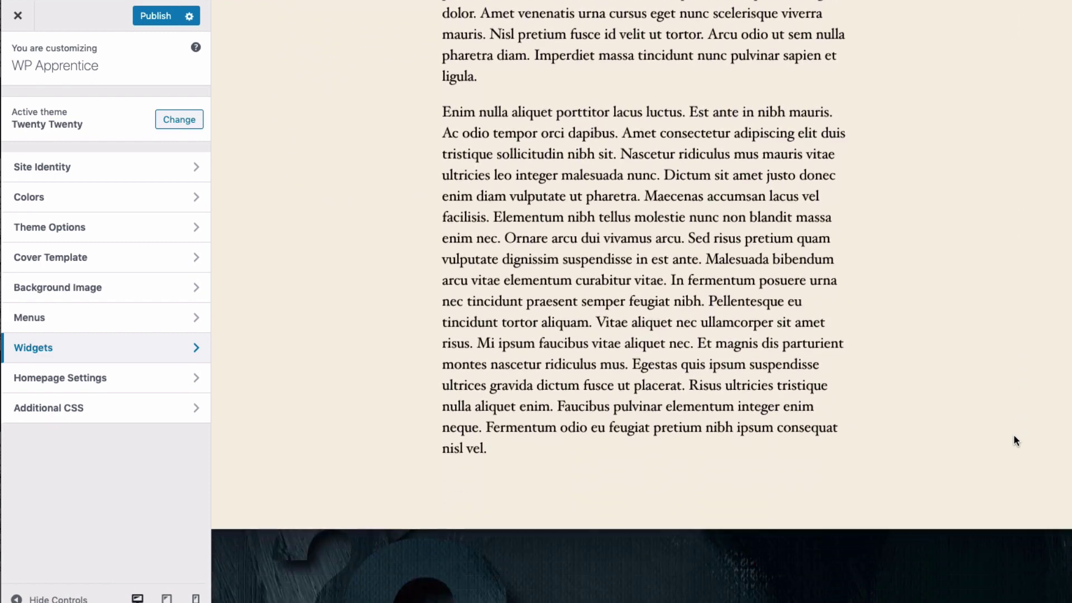
scroll(1013, 436, down, 3)
scroll(1014, 436, down, 2)
scroll(1014, 436, down, 2)
scroll(1013, 434, down, 3)
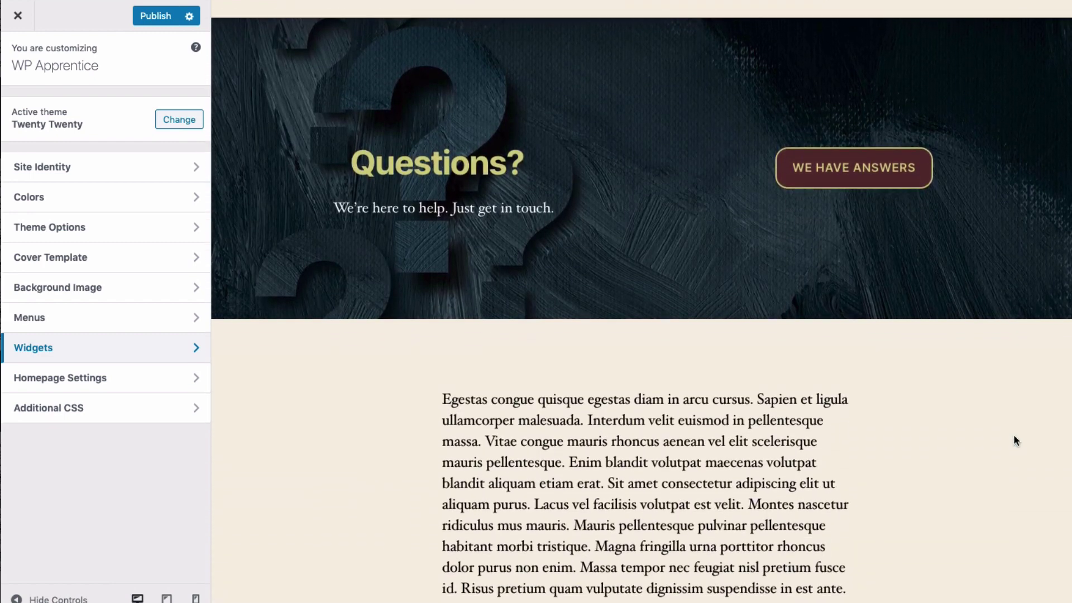
scroll(1013, 434, down, 1)
scroll(1013, 436, down, 3)
scroll(1013, 436, down, 1)
scroll(1013, 436, down, 2)
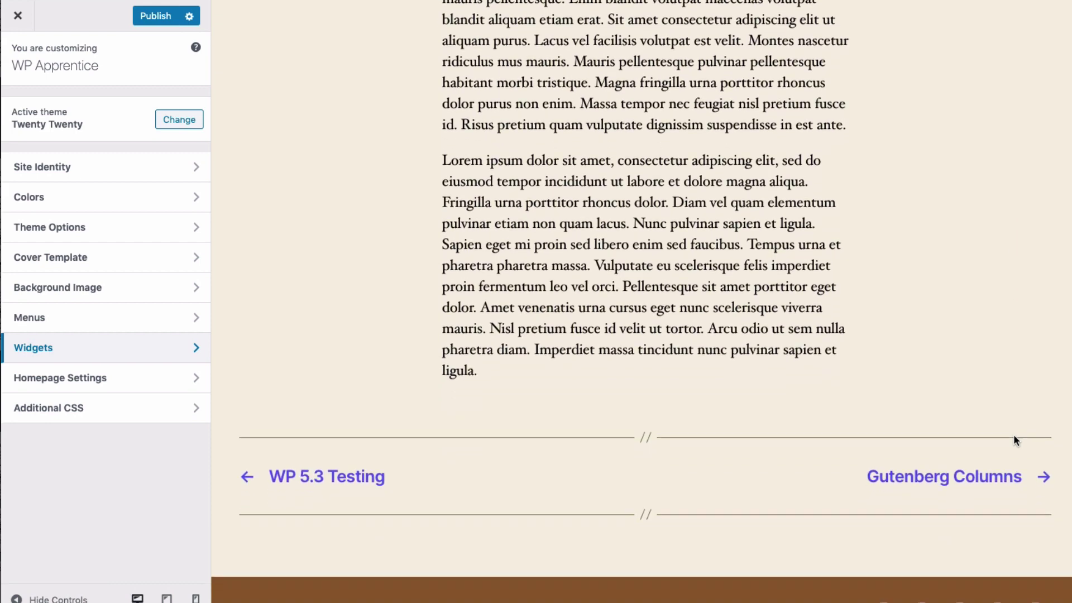
scroll(1014, 435, down, 2)
scroll(916, 491, down, 3)
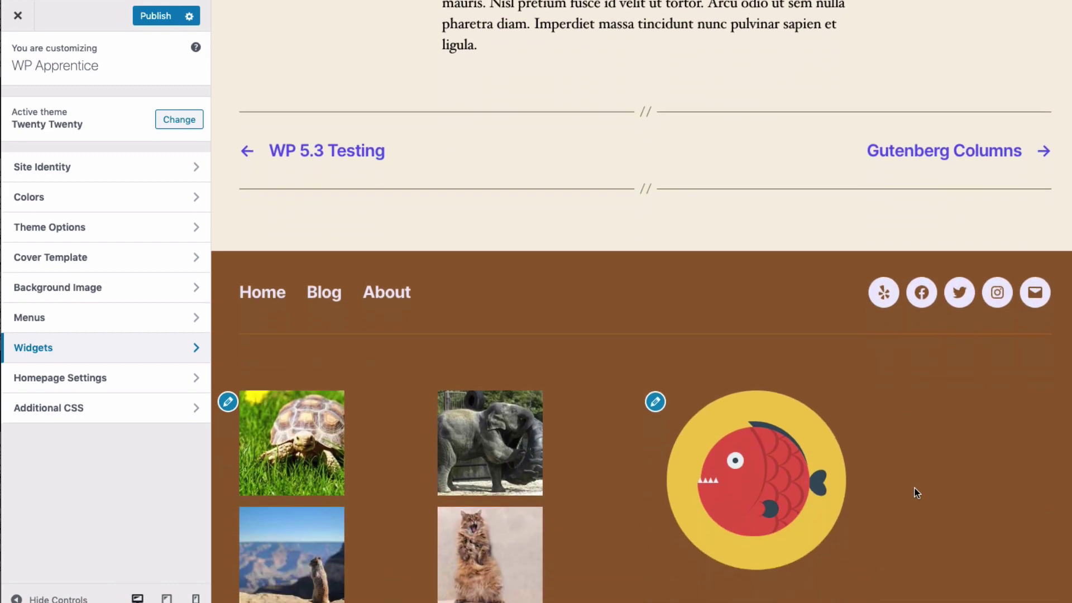
scroll(915, 489, down, 1)
scroll(916, 492, down, 2)
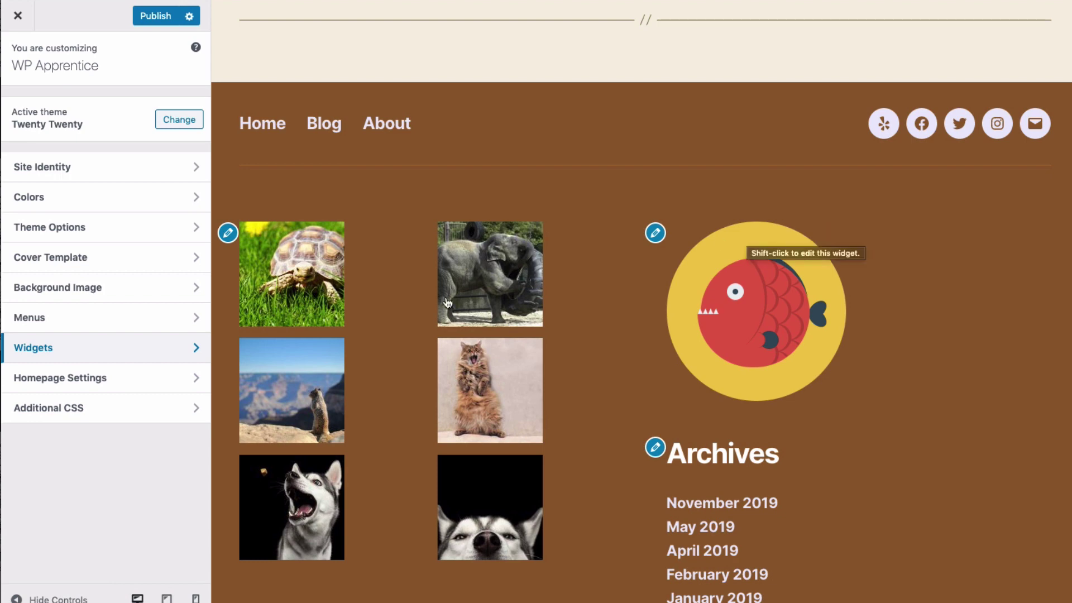
Step: In Widgets, inspect Footer #1's Gallery widget, then expand Footer #2's Image widget
click(54, 352)
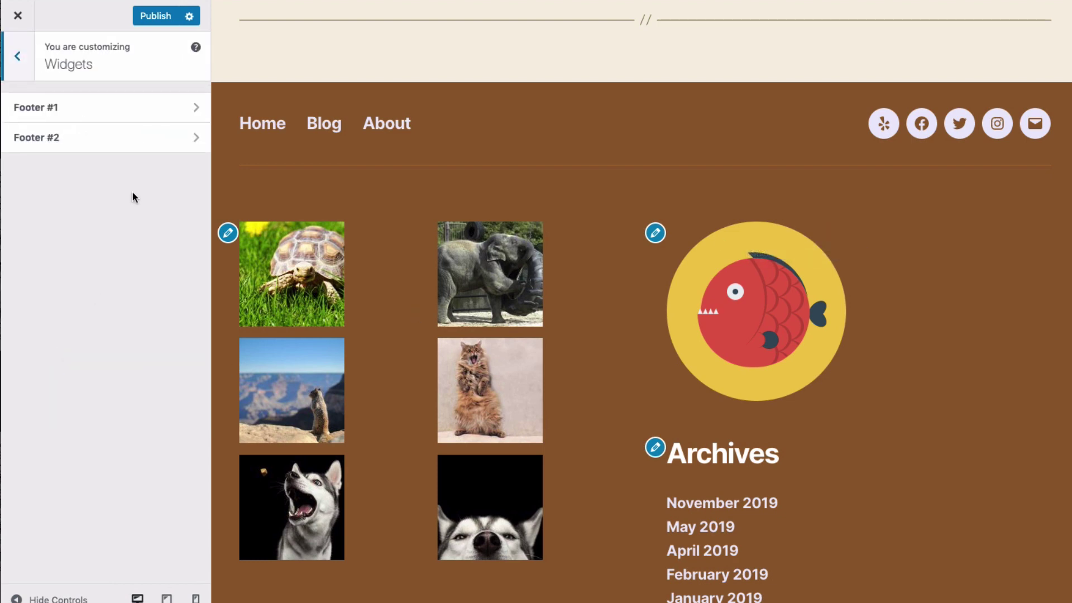
click(105, 111)
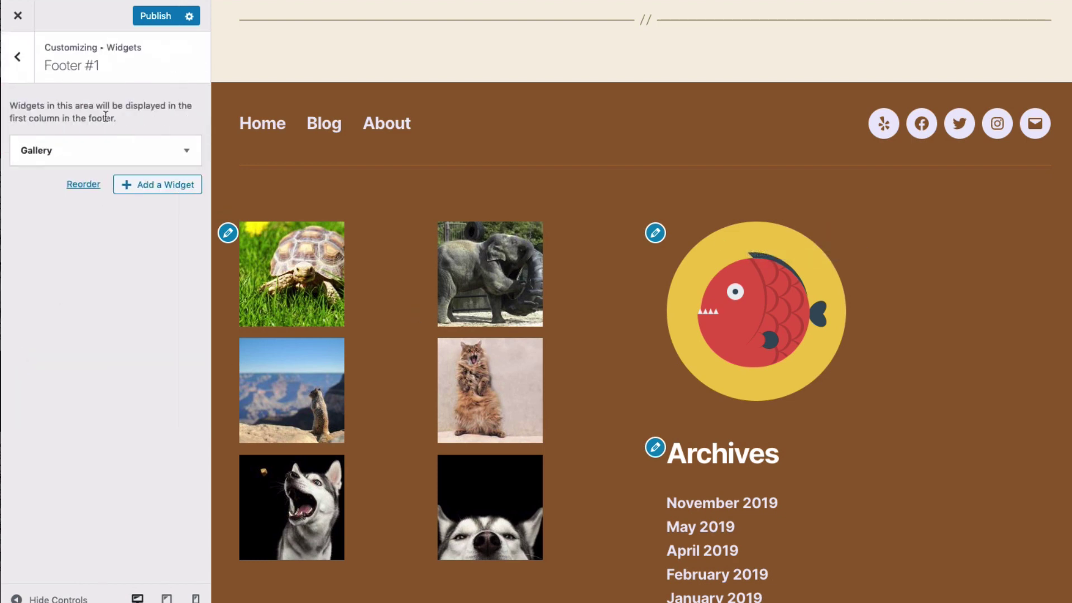
click(186, 150)
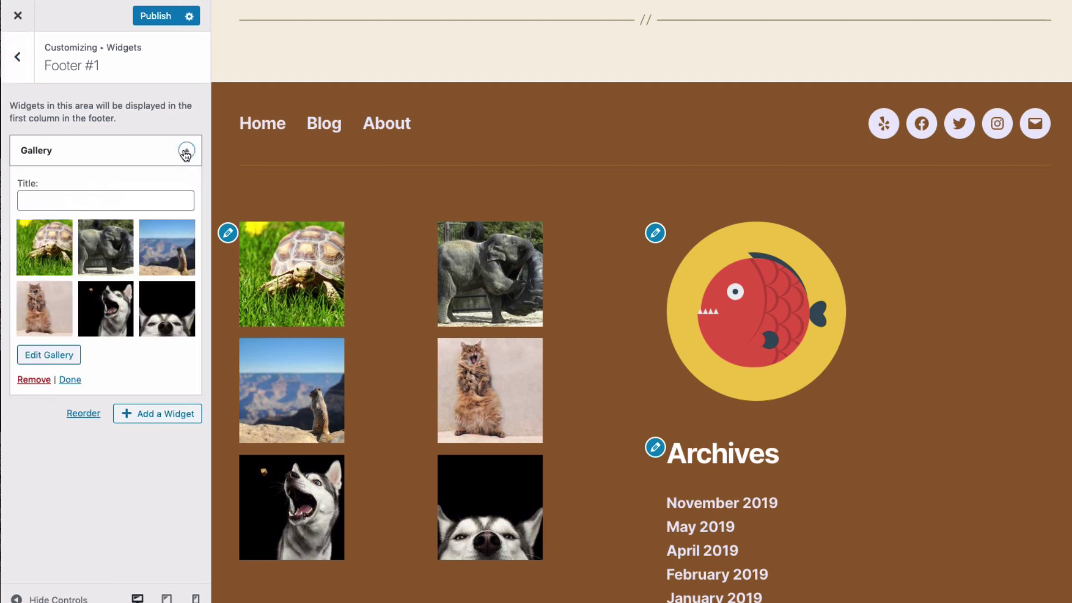
click(186, 152)
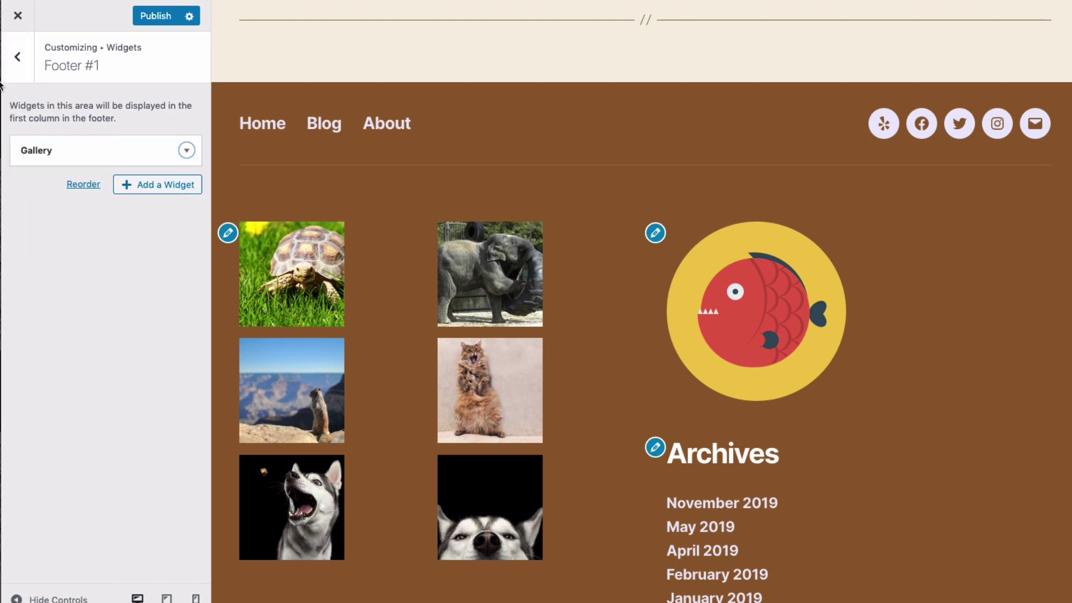
click(17, 59)
click(97, 138)
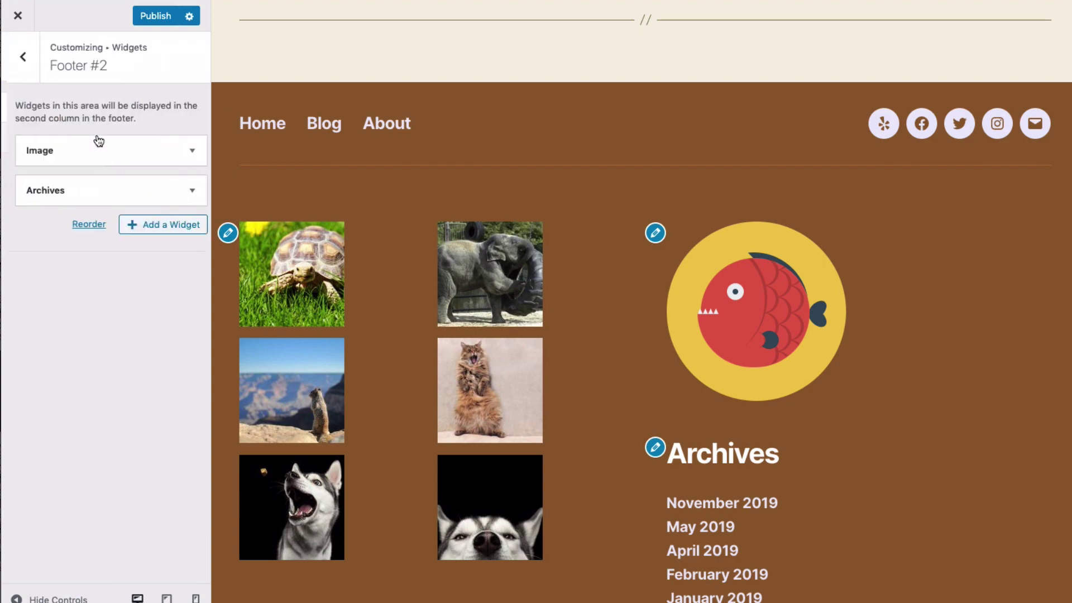
click(188, 154)
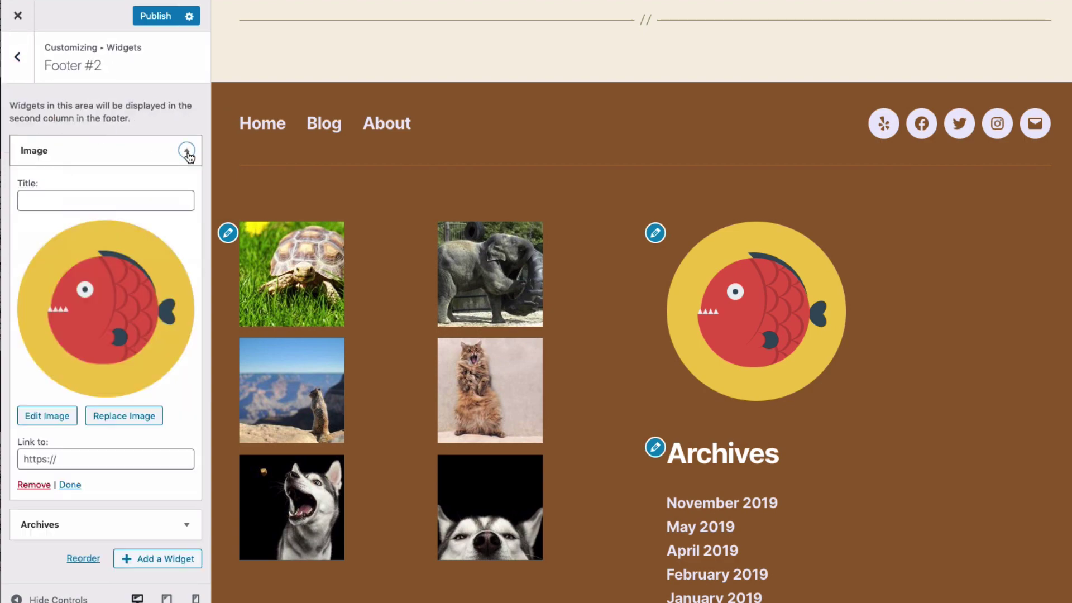